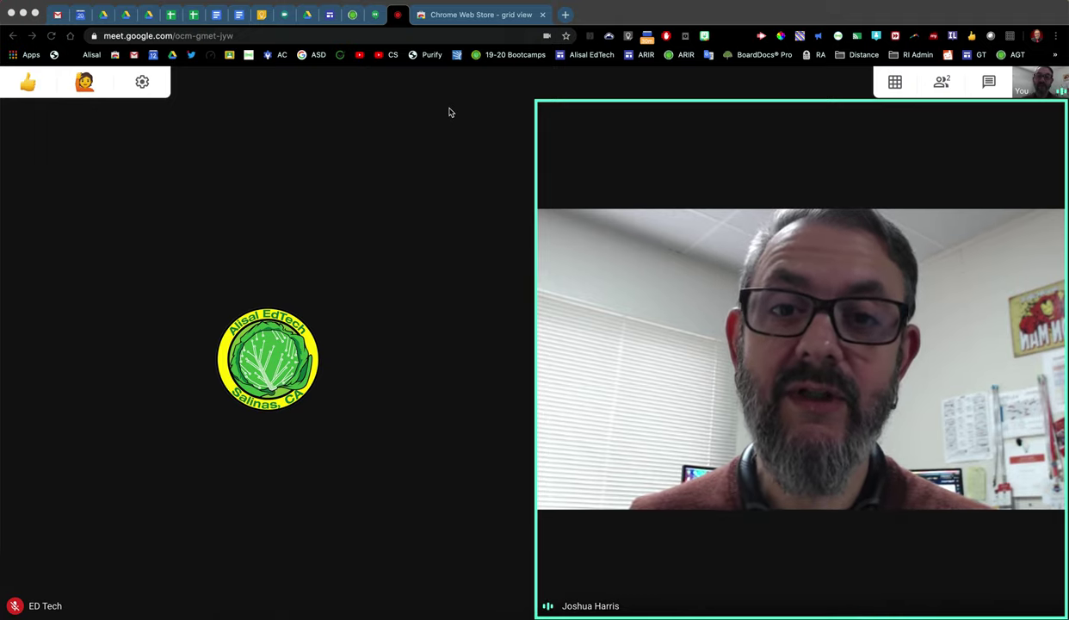
View the Google Meet Grid View extension in the Chrome Web Store results and return to the meeting.
left_click(464, 18)
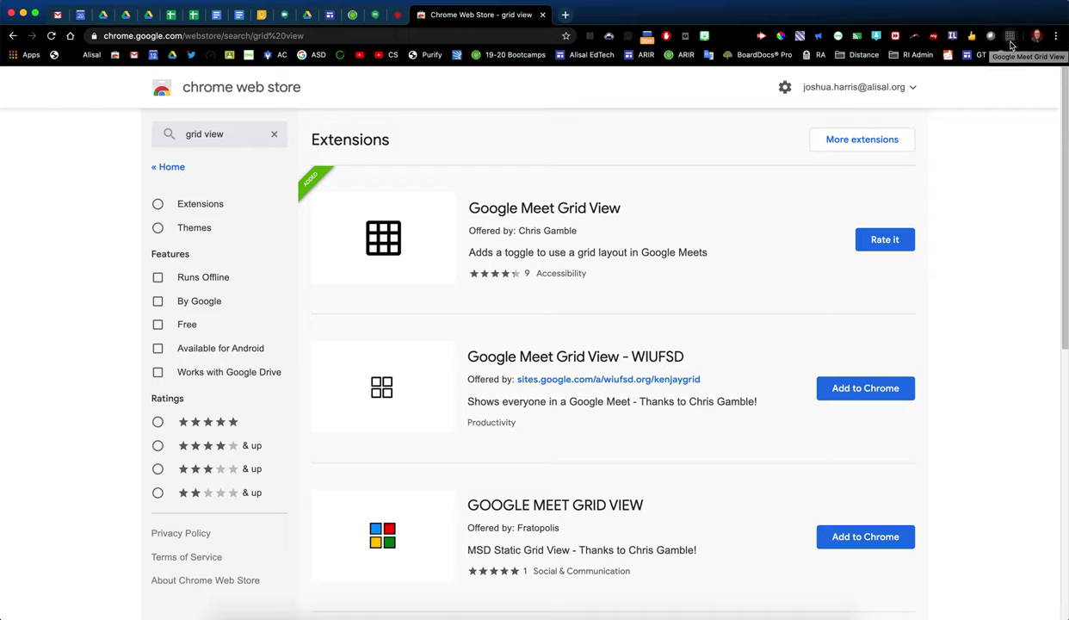
left_click(398, 21)
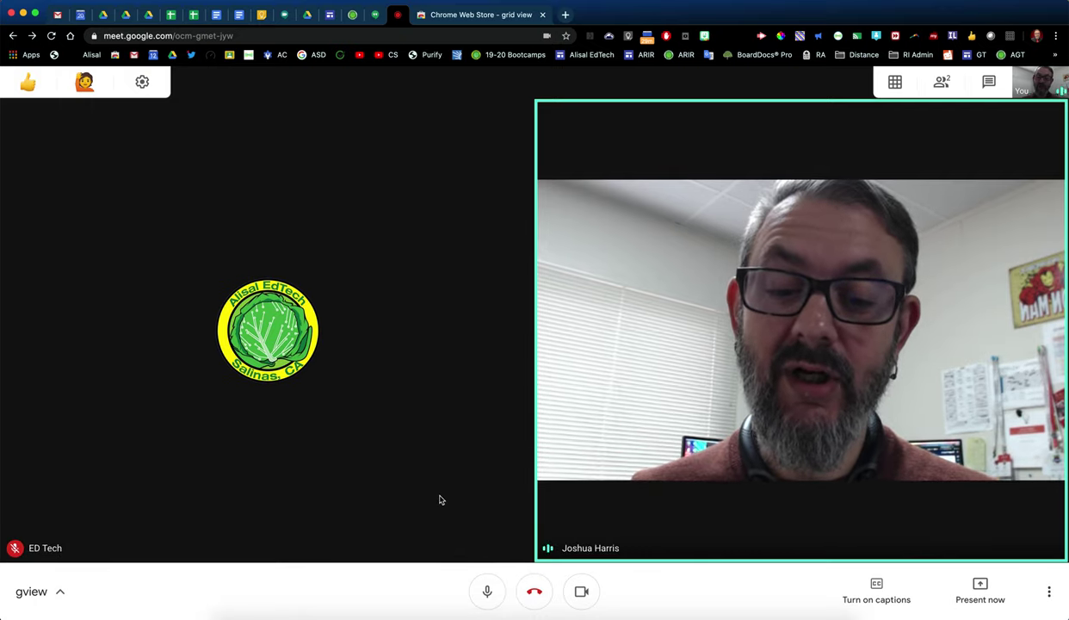
Check the grid layout with the meeting chat open and closed, and review the Grid View extension's options.
left_click(988, 82)
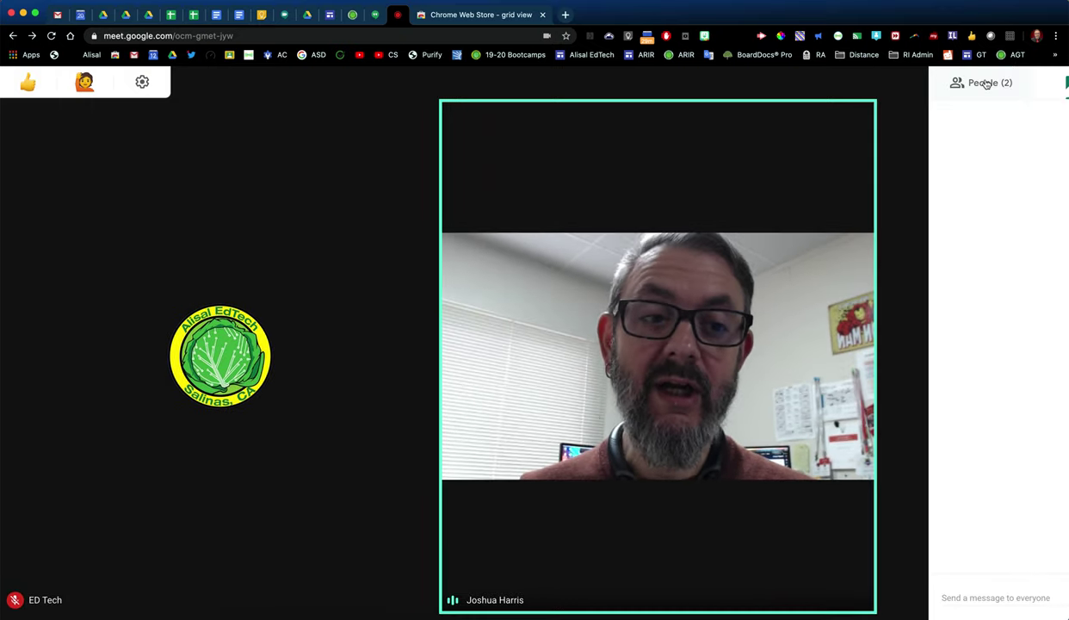
left_click(780, 90)
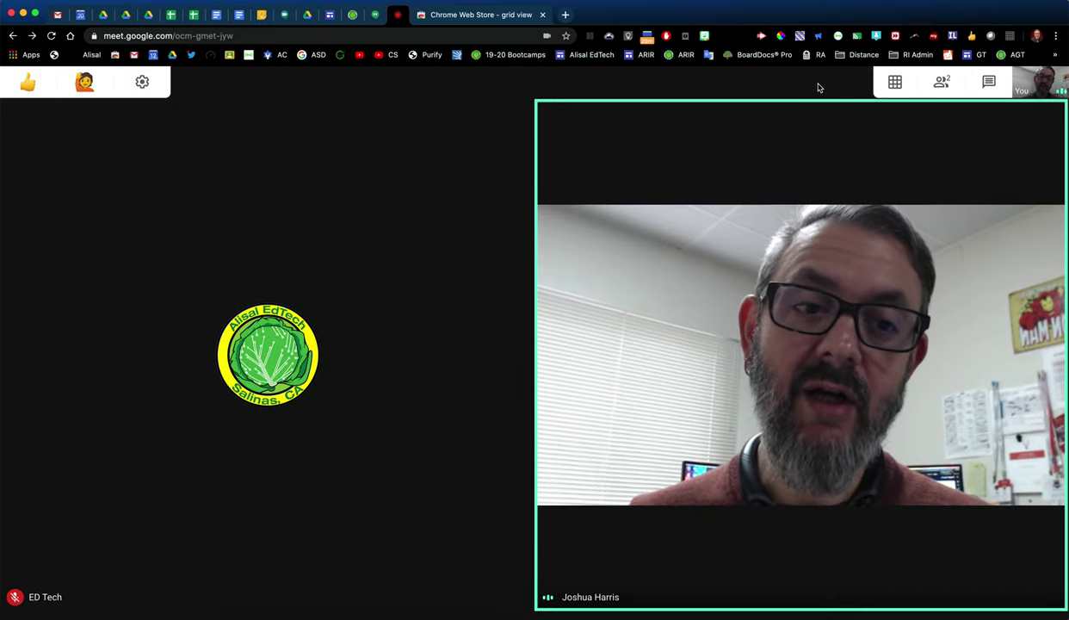
mouse_move(891, 83)
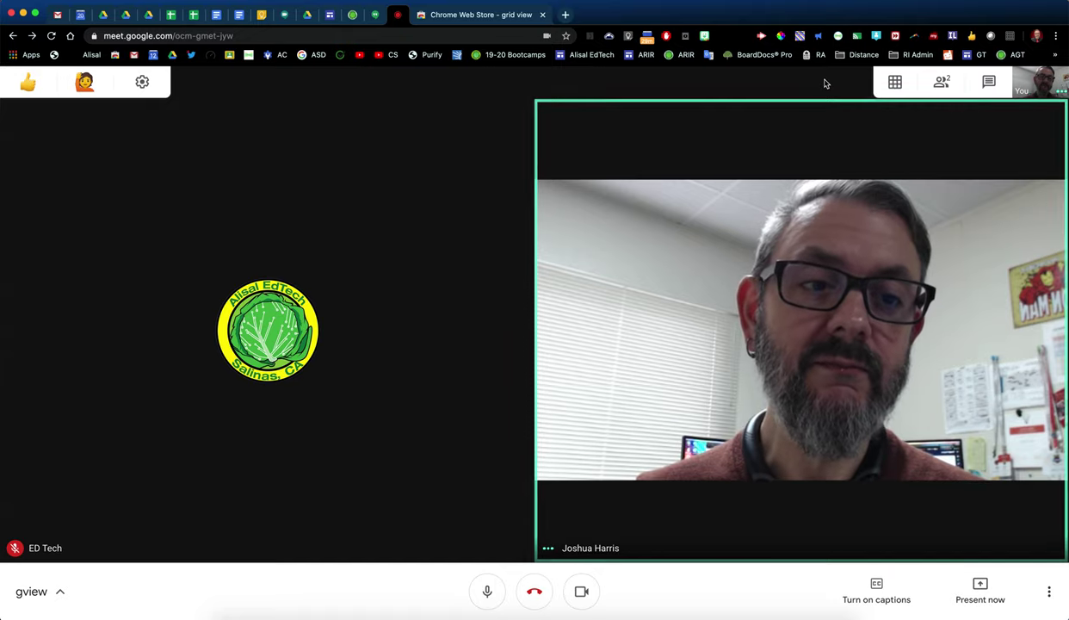
left_click(1012, 39)
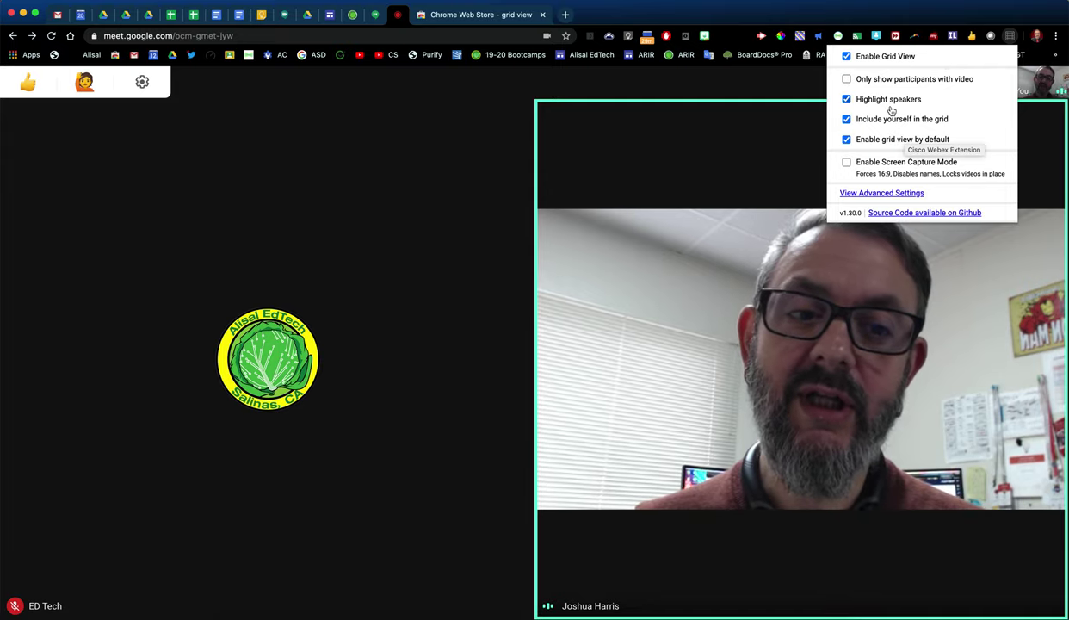
left_click(806, 88)
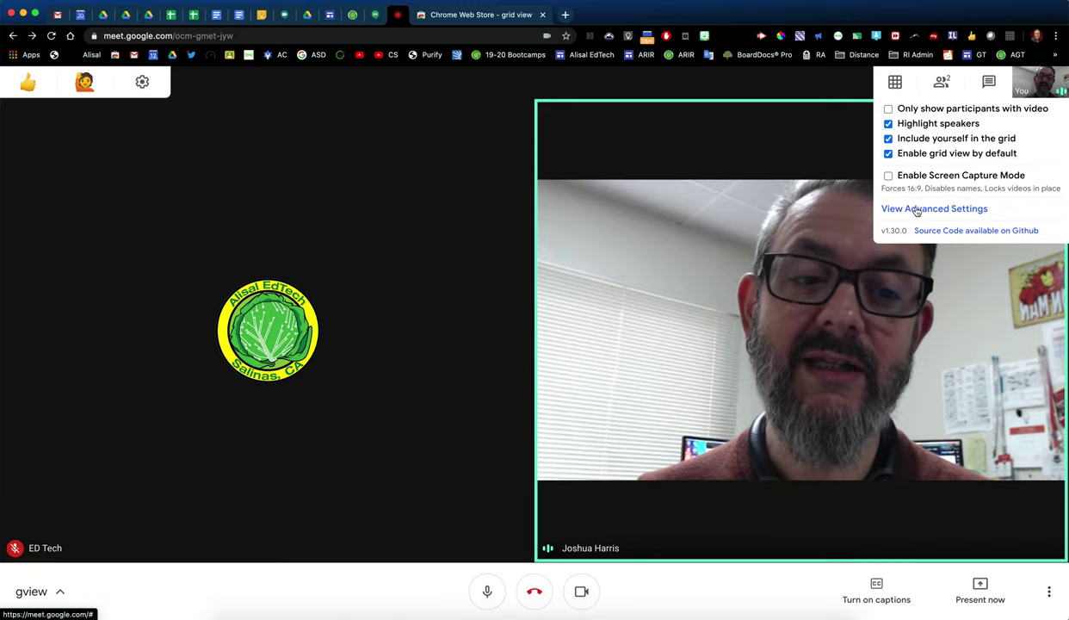
Review the Grid View advanced settings, close them, and check the grid layout with the chat open and closed.
left_click(916, 212)
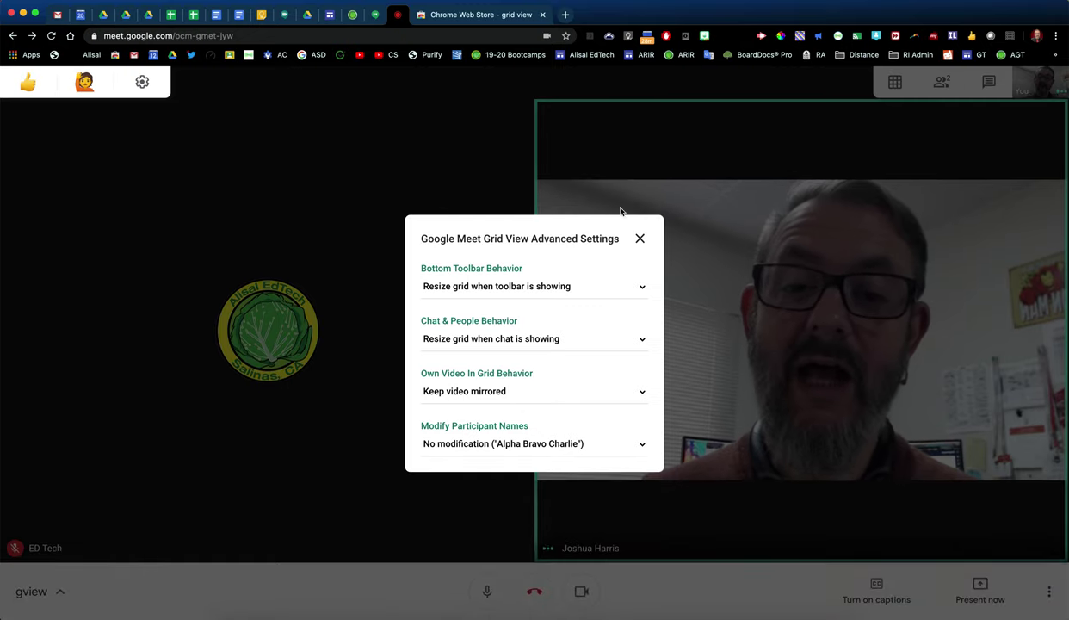
left_click(640, 239)
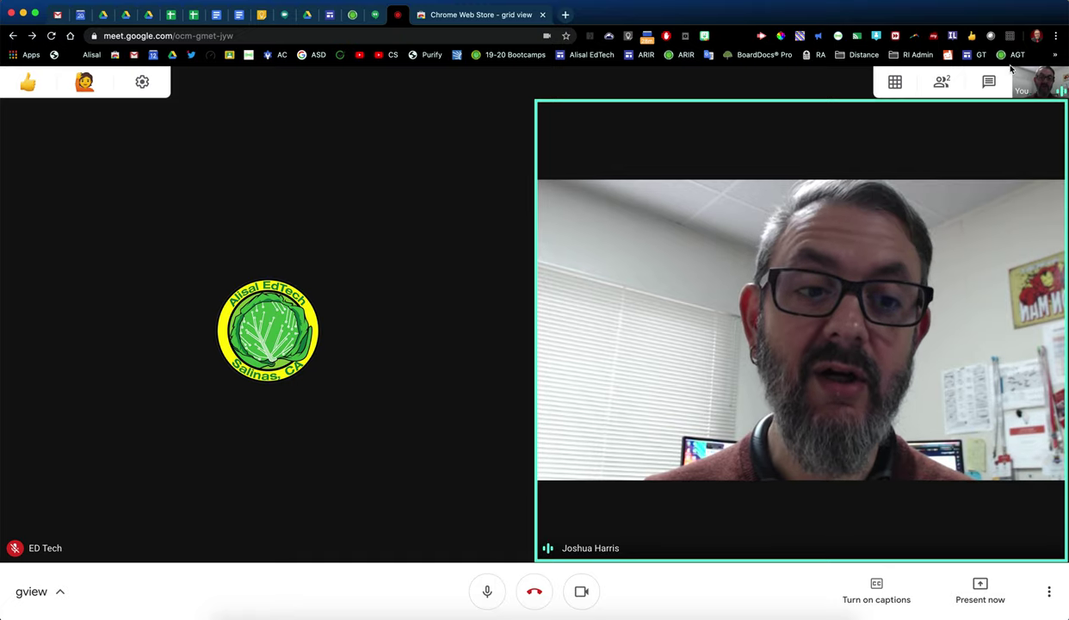
left_click(989, 82)
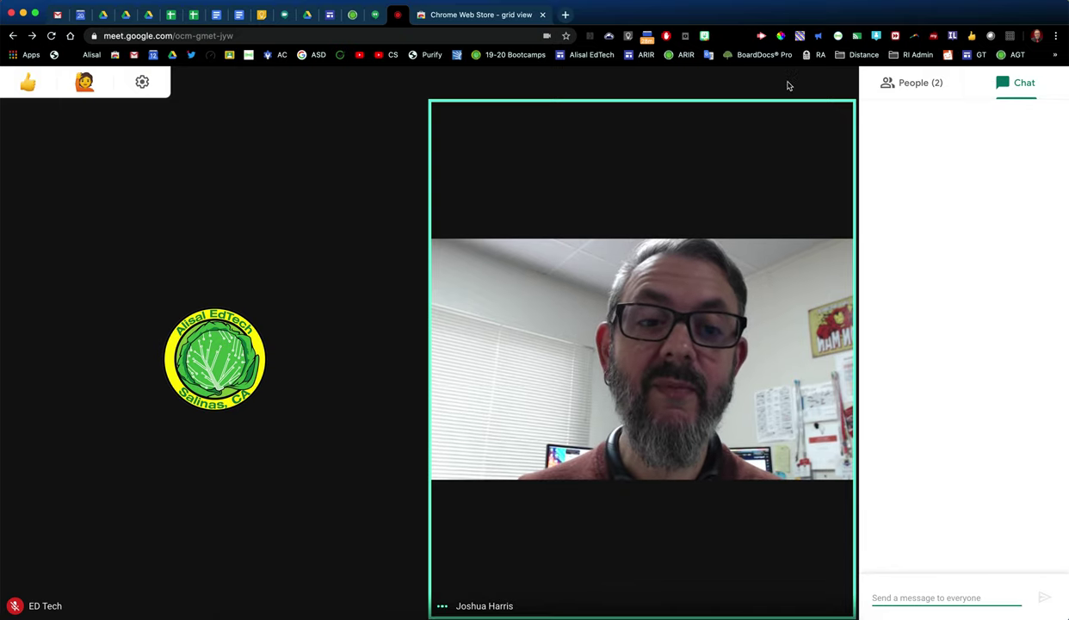
left_click(825, 84)
Set Grid View's Bottom Toolbar Behavior to "Always show toolbar and resize grid" and check it with the chat open and closed.
mouse_move(896, 82)
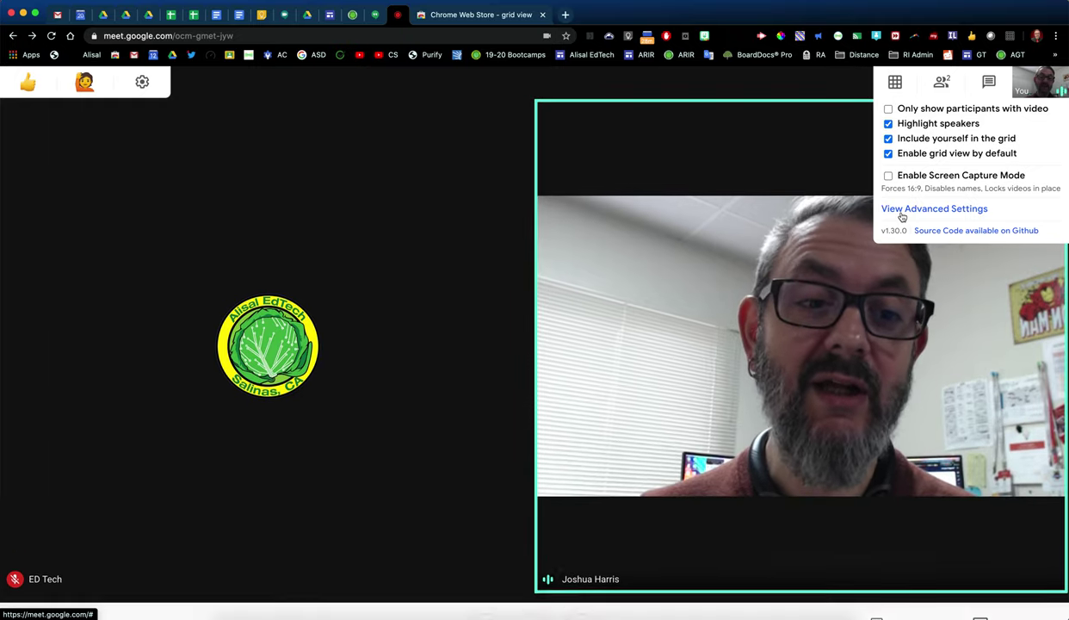
left_click(902, 215)
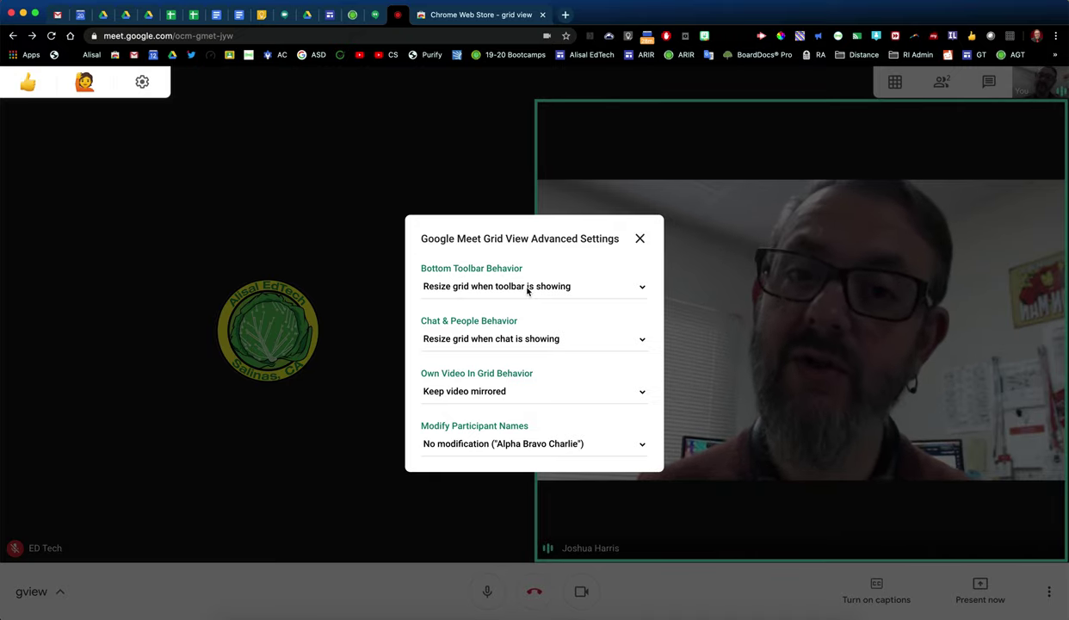
left_click(527, 288)
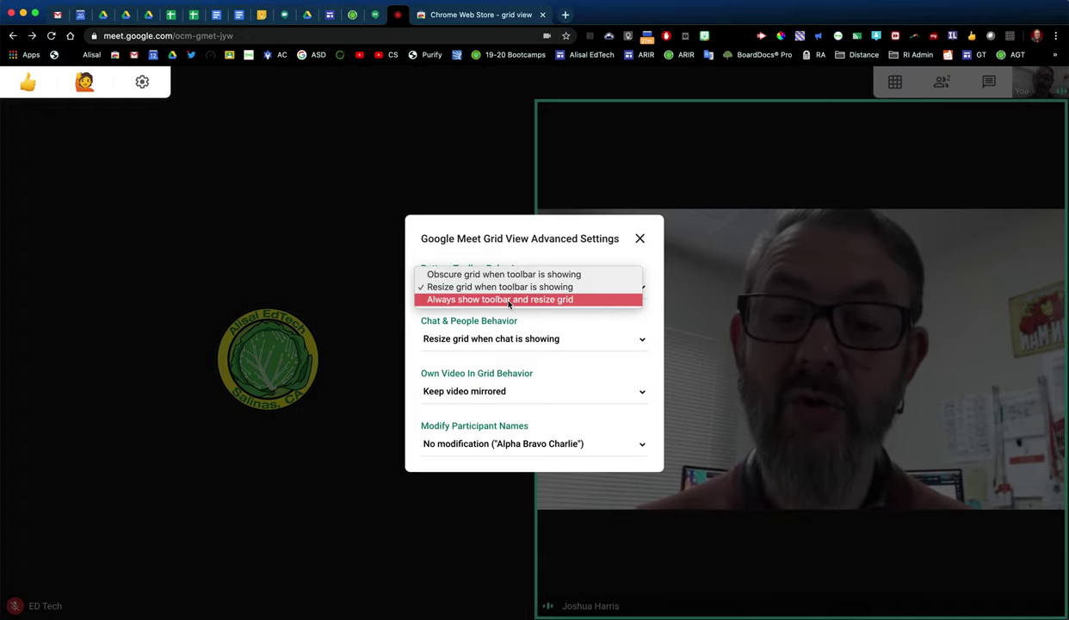
left_click(509, 301)
left_click(640, 240)
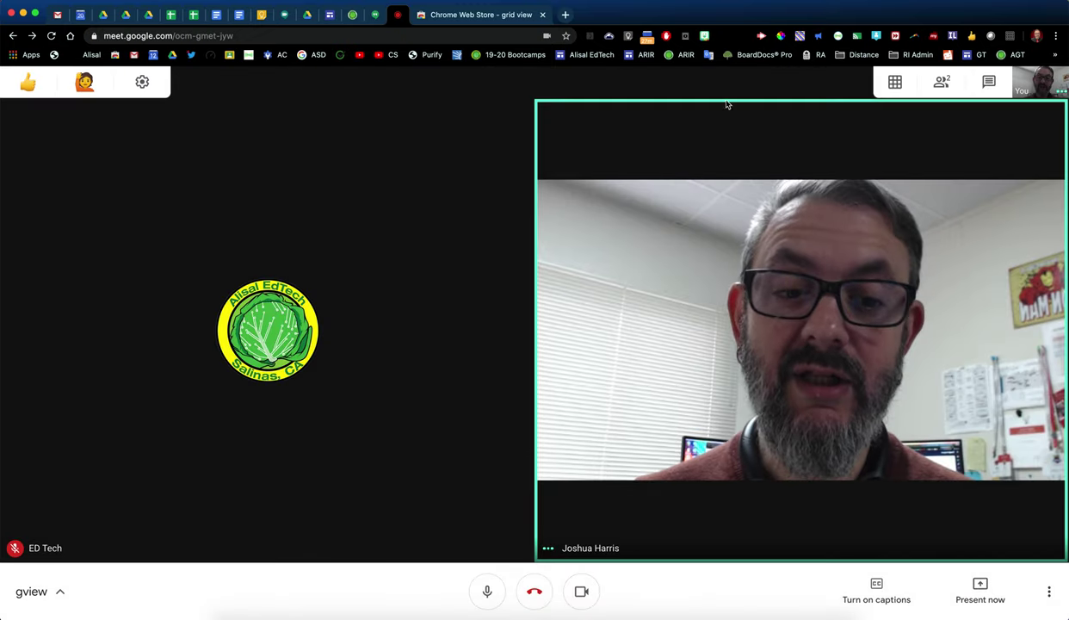
left_click(988, 81)
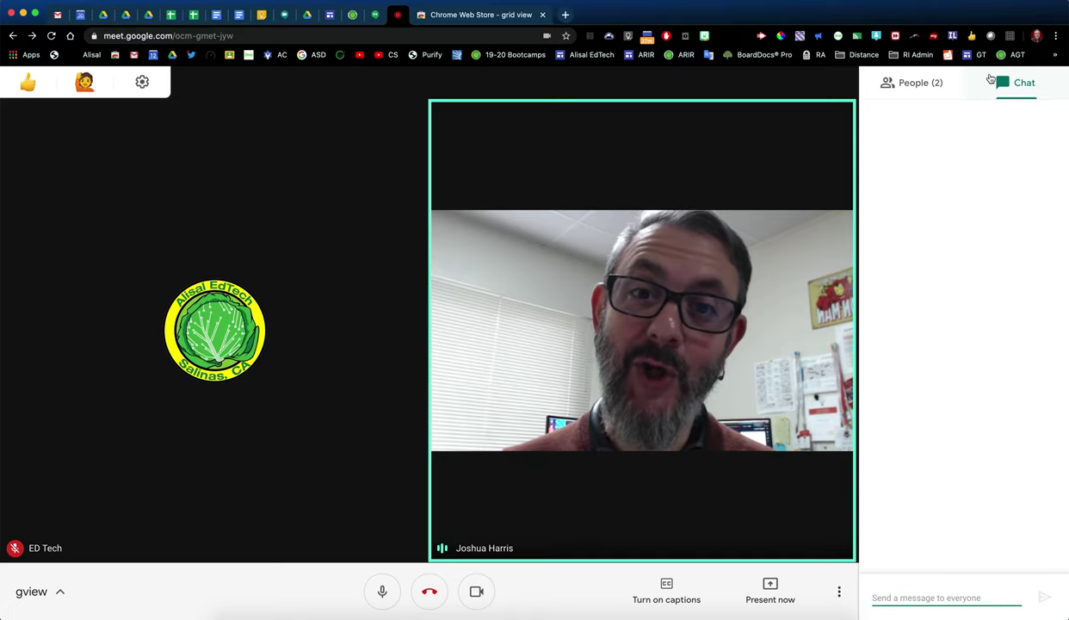
left_click(807, 88)
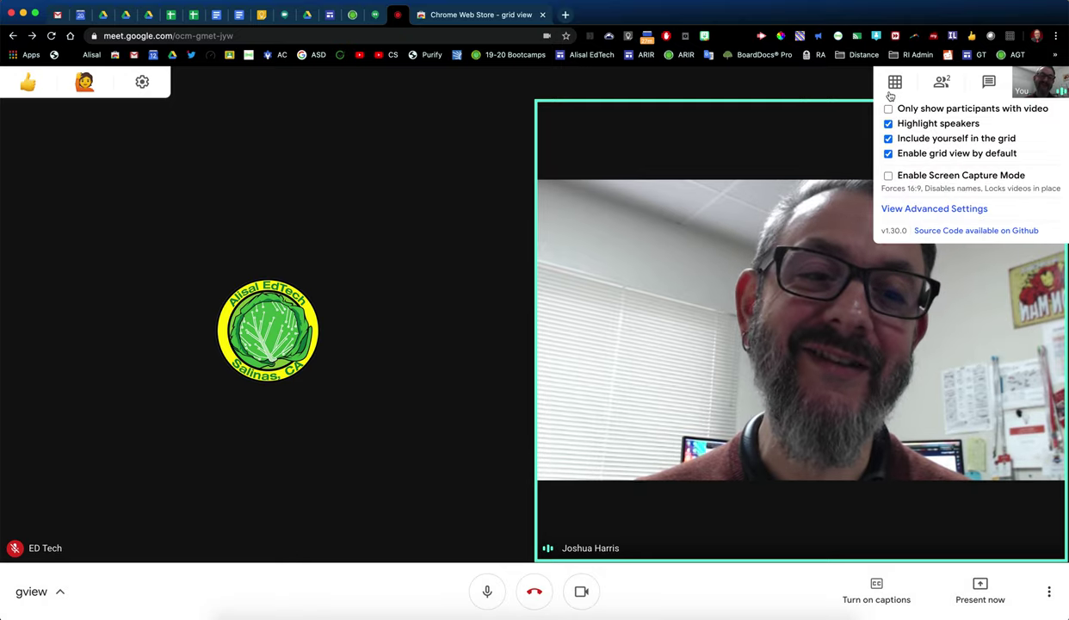
Set Grid View's Chat & People Behavior to "Obscure grid when chat is showing" and test it by opening and closing the chat.
left_click(891, 94)
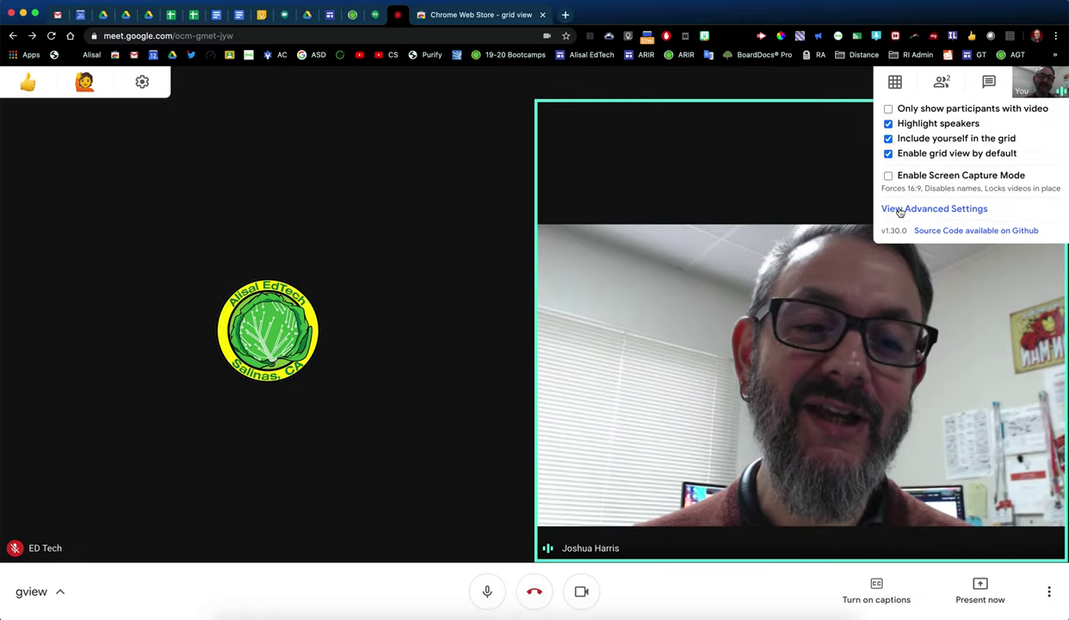
left_click(889, 209)
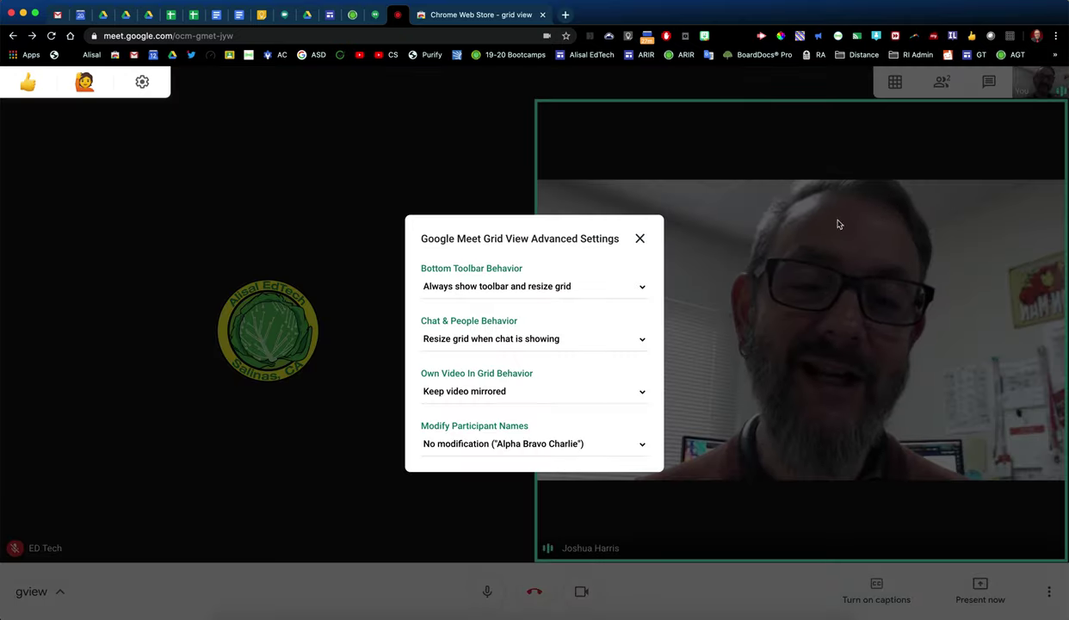
left_click(563, 342)
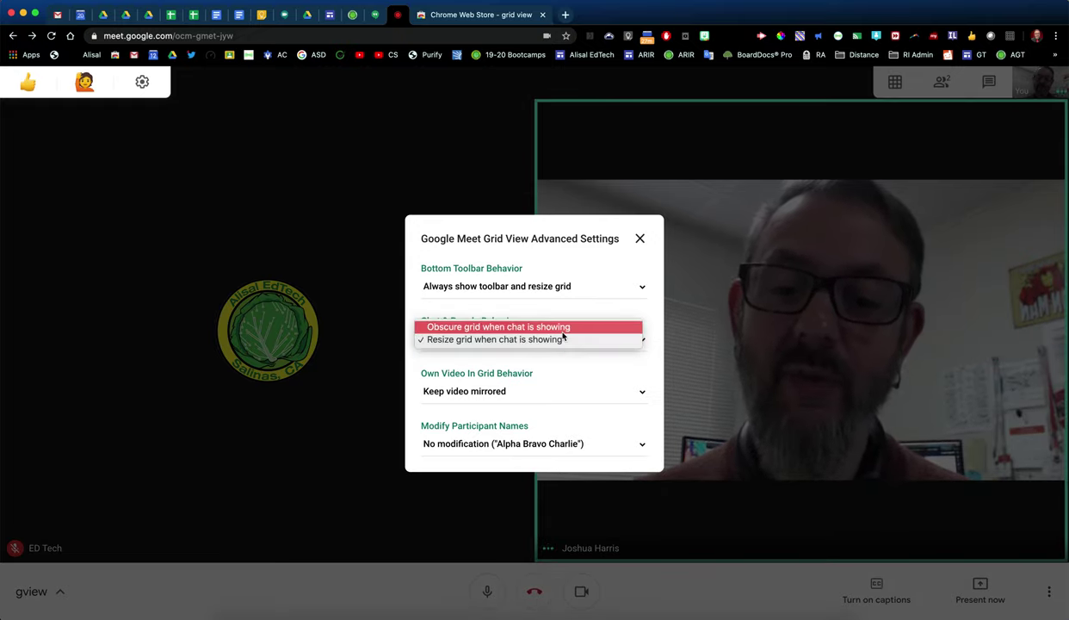
left_click(563, 328)
left_click(639, 239)
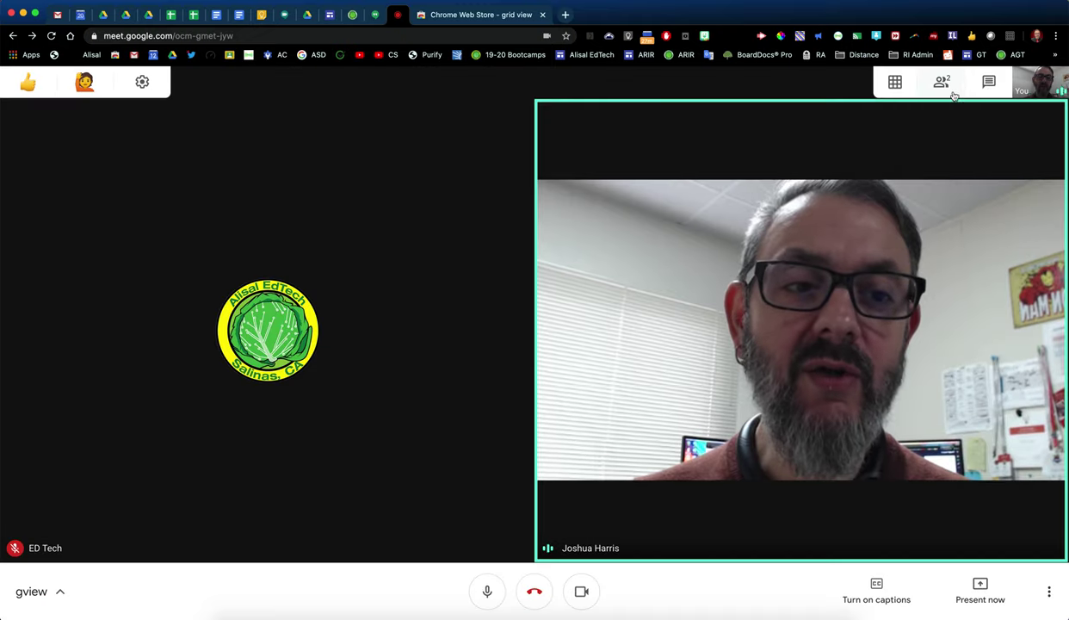
left_click(989, 82)
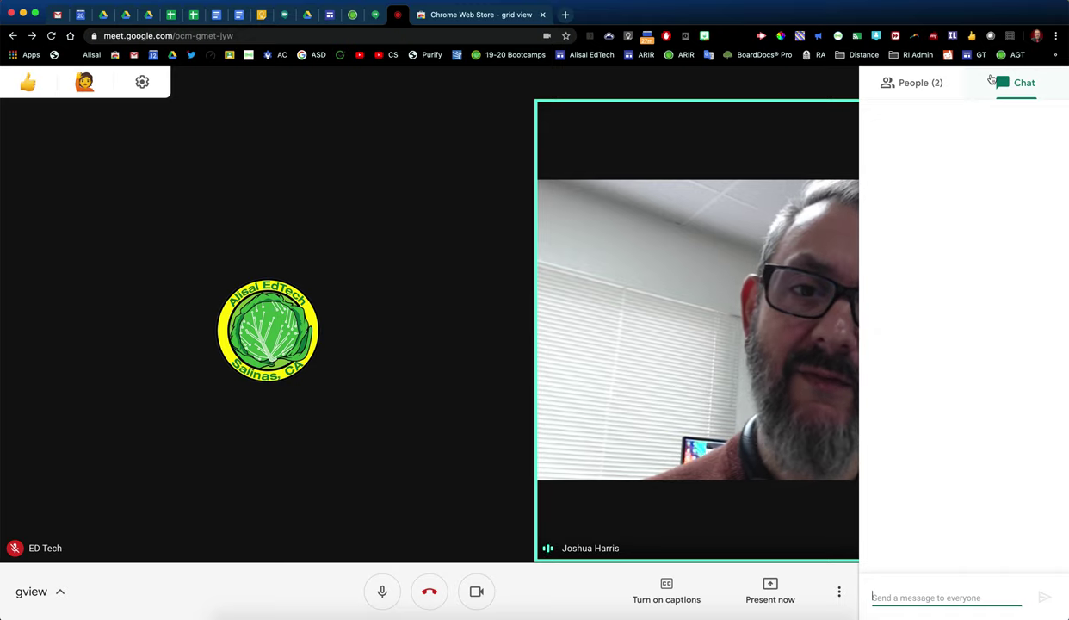
left_click(807, 78)
Set Chat & People Behavior back to "Resize grid when chat is showing" in the Grid View advanced settings.
mouse_move(893, 89)
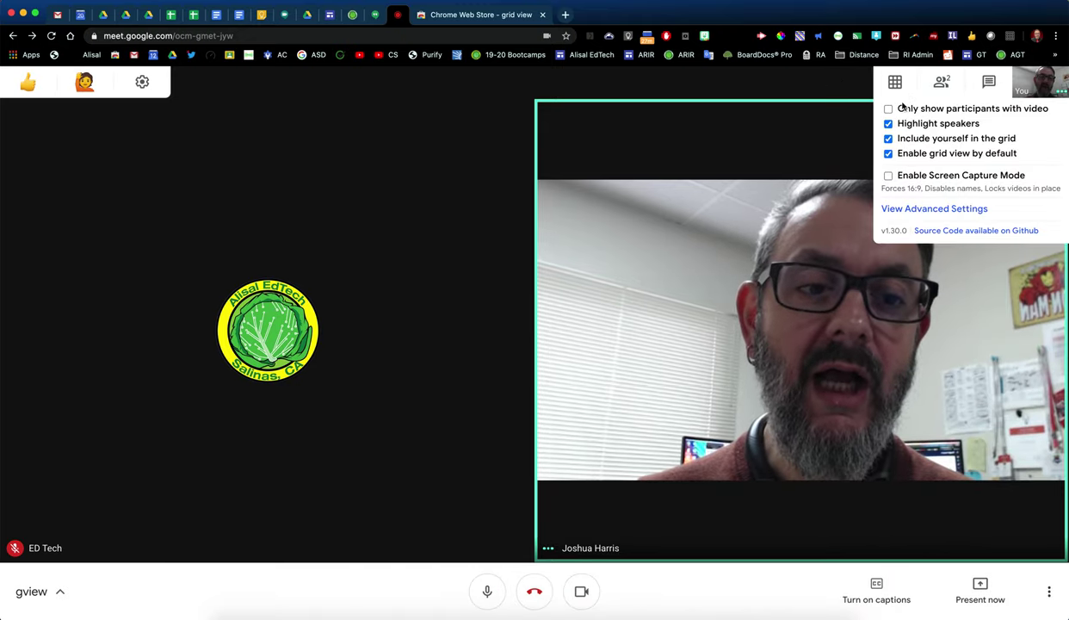
left_click(890, 212)
left_click(428, 336)
left_click(439, 353)
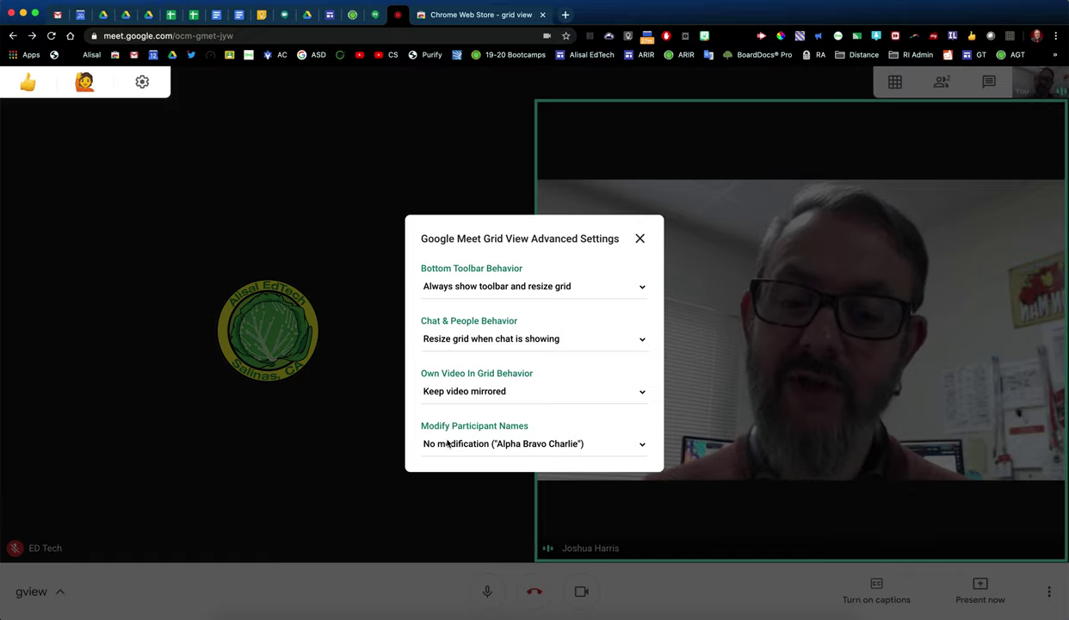
Review the Modify Participant Names options, keep "No modification", and close the advanced settings.
left_click(449, 443)
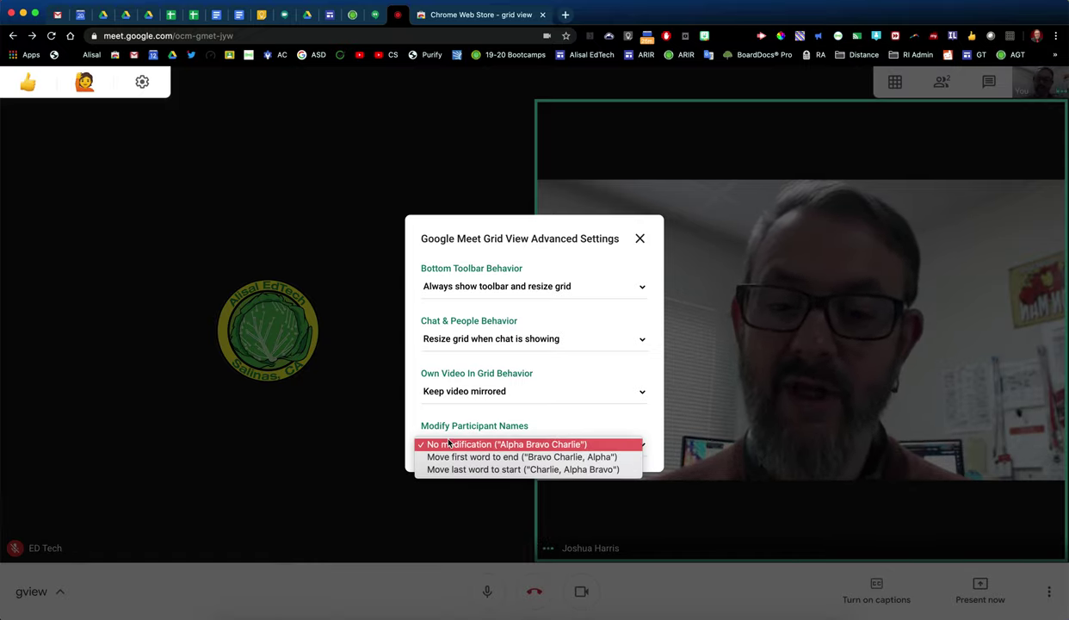
left_click(449, 443)
left_click(496, 123)
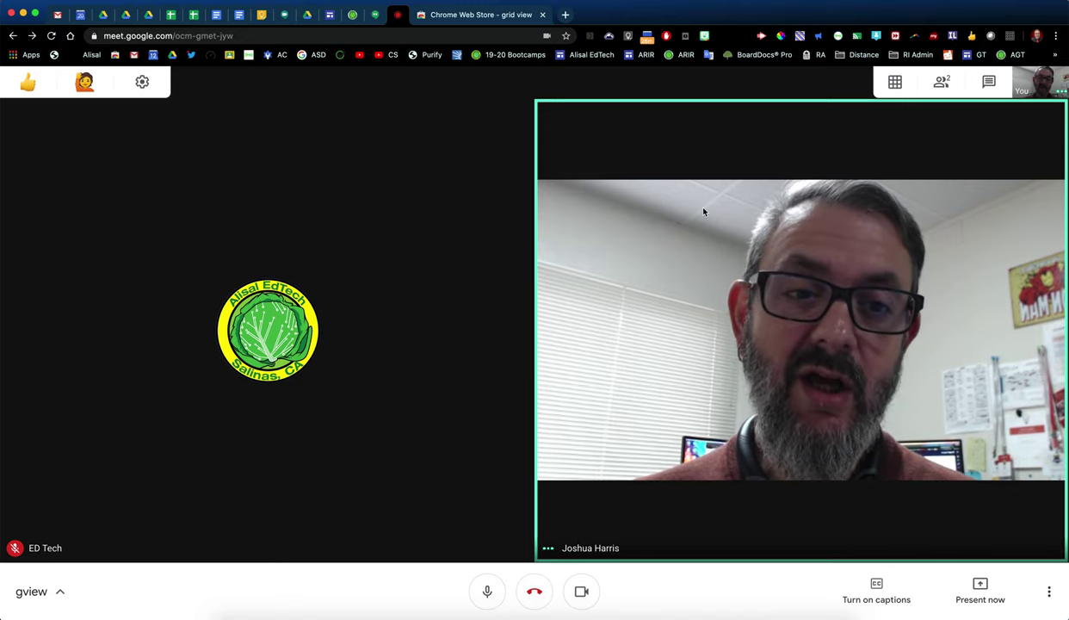
Set Grid View's Modify Participant Names to "Move last word to start" and close the advanced settings.
mouse_move(895, 82)
left_click(906, 209)
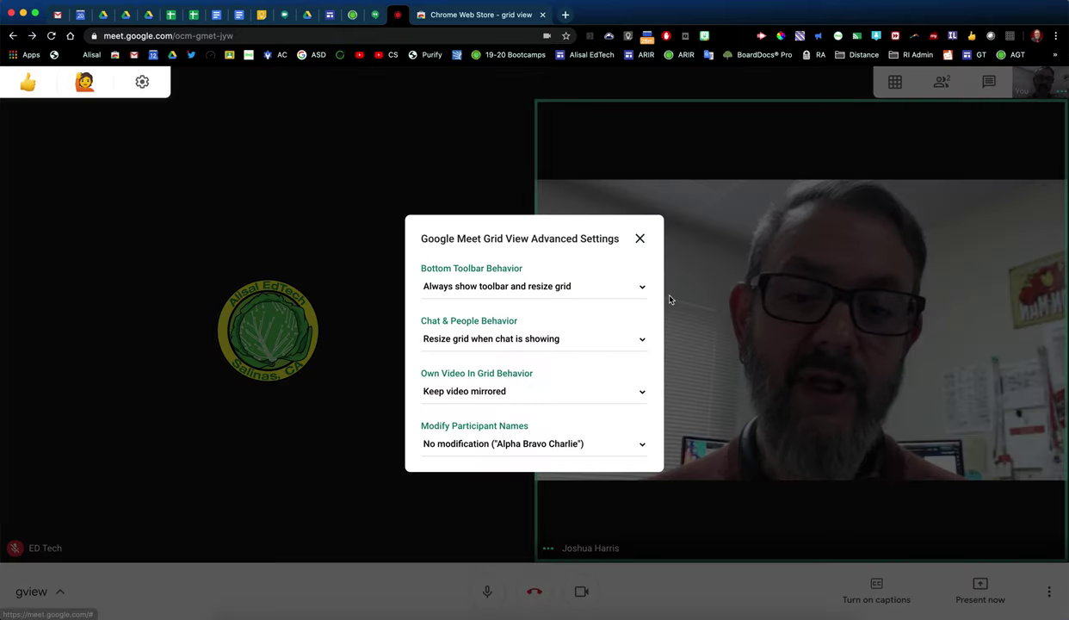
left_click(520, 446)
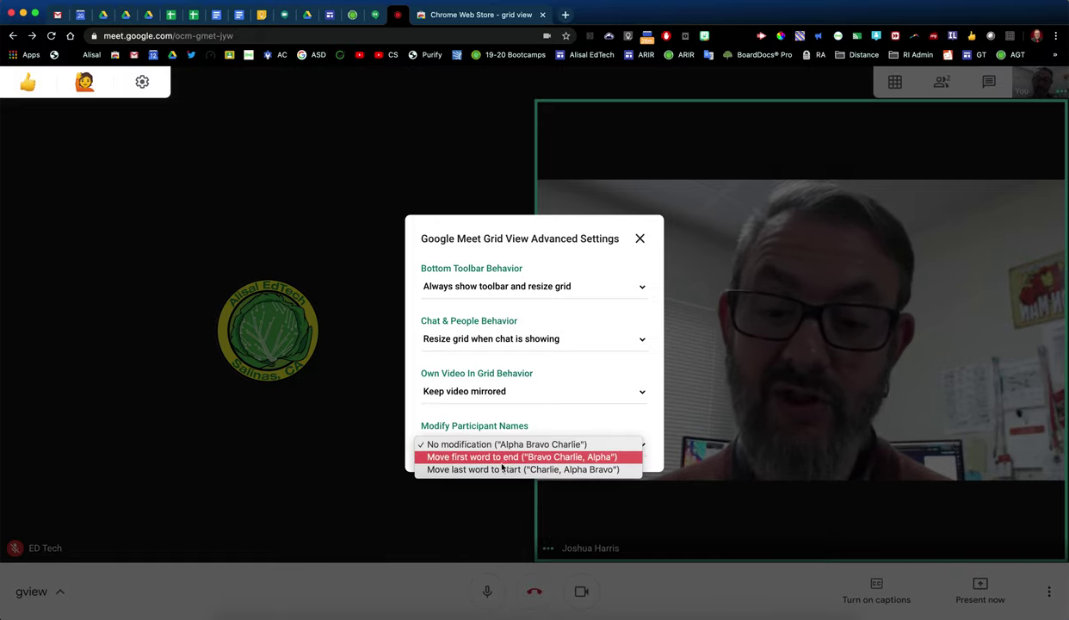
left_click(498, 470)
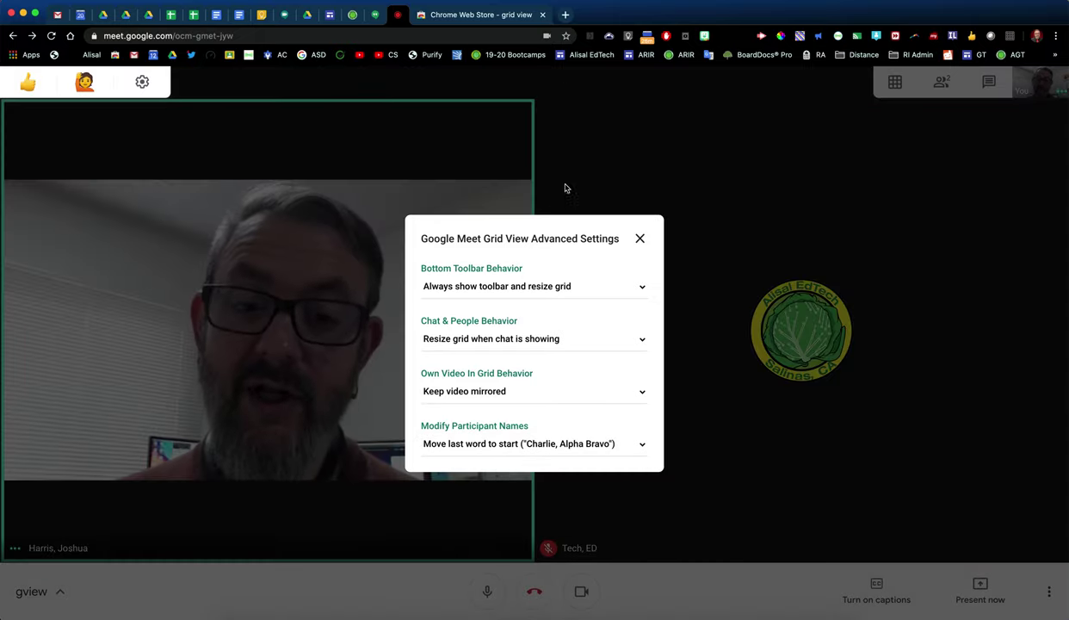
left_click(639, 239)
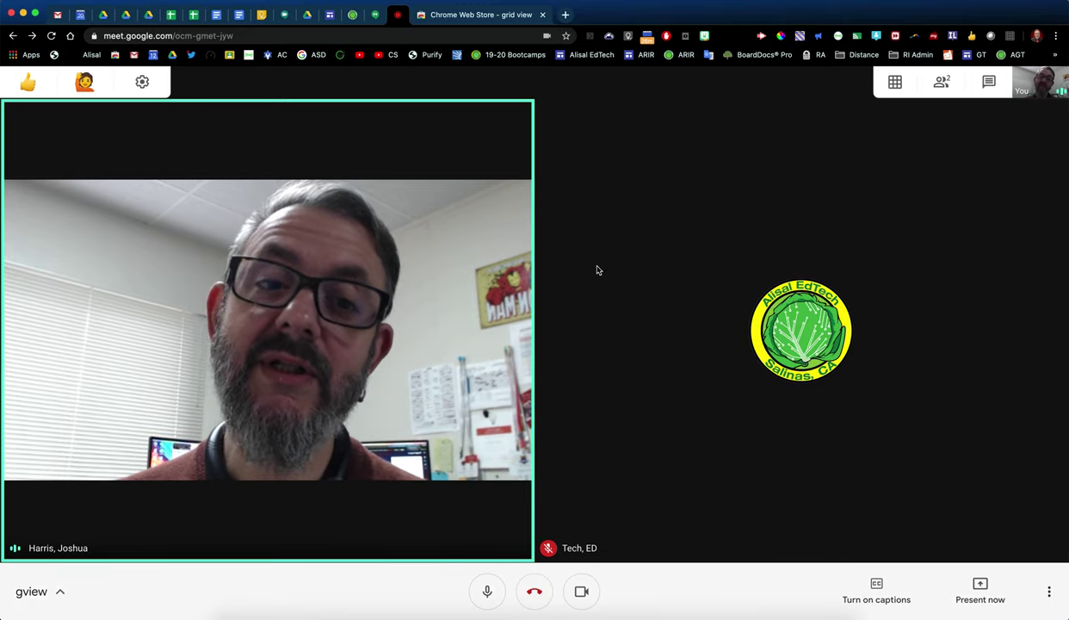
Set Grid View's Modify Participant Names to "Move first word to end" and close the advanced settings.
mouse_move(895, 93)
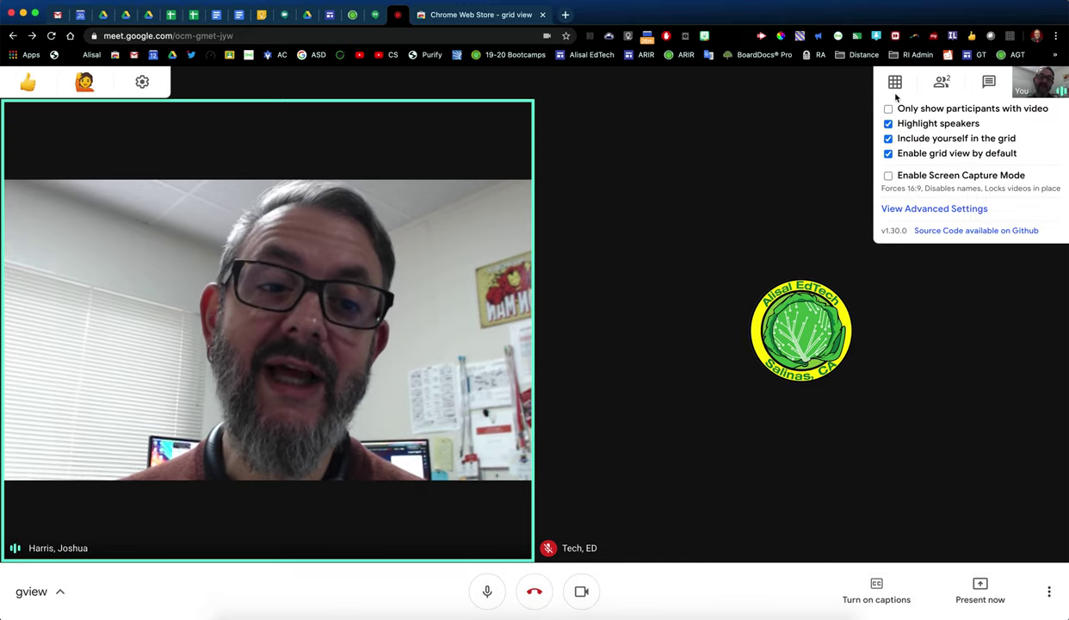
left_click(920, 210)
left_click(540, 450)
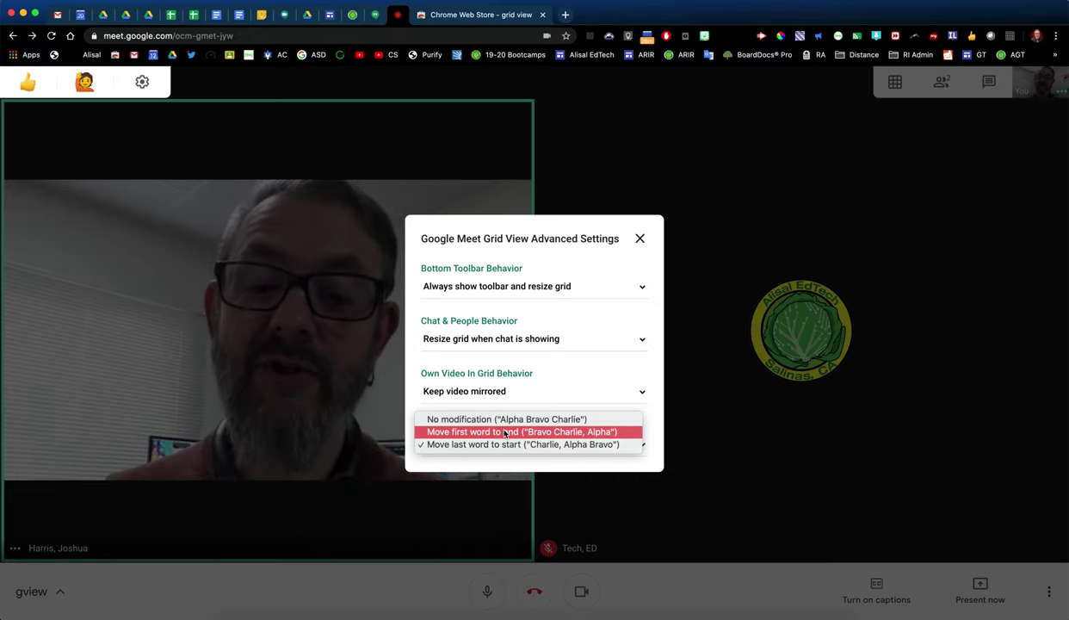
left_click(505, 432)
left_click(641, 239)
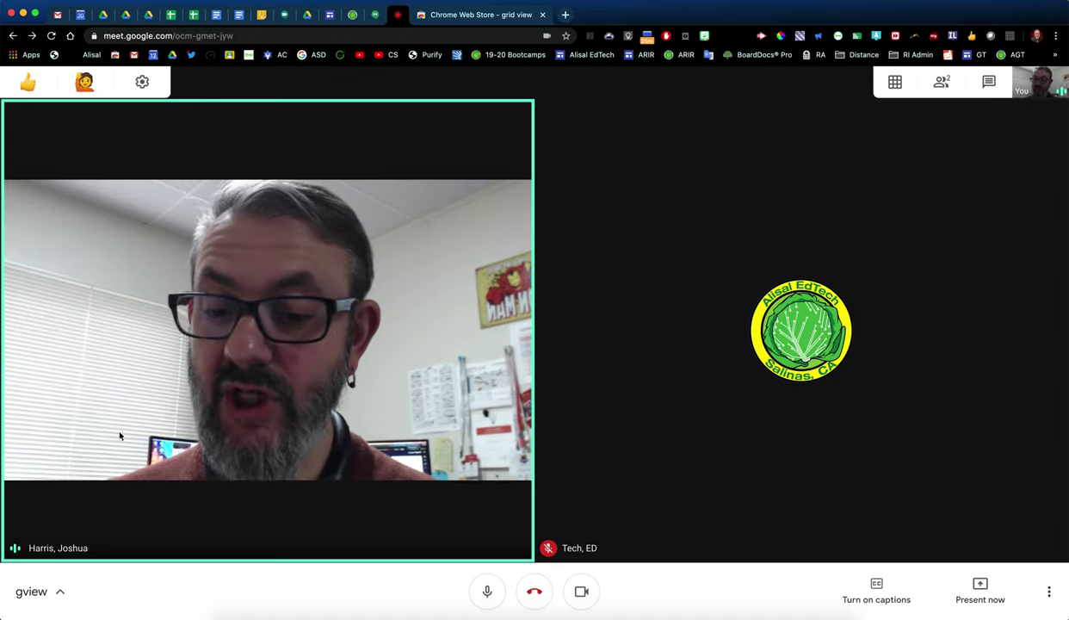
Set Modify Participant Names back to "No modification" in the Grid View advanced settings.
mouse_move(894, 86)
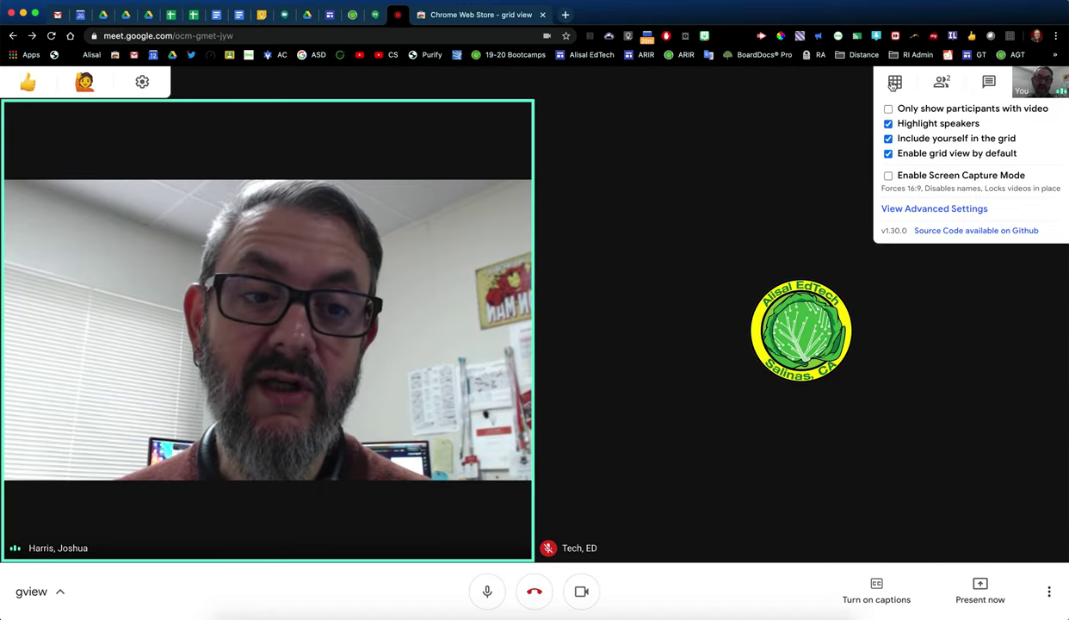
left_click(904, 212)
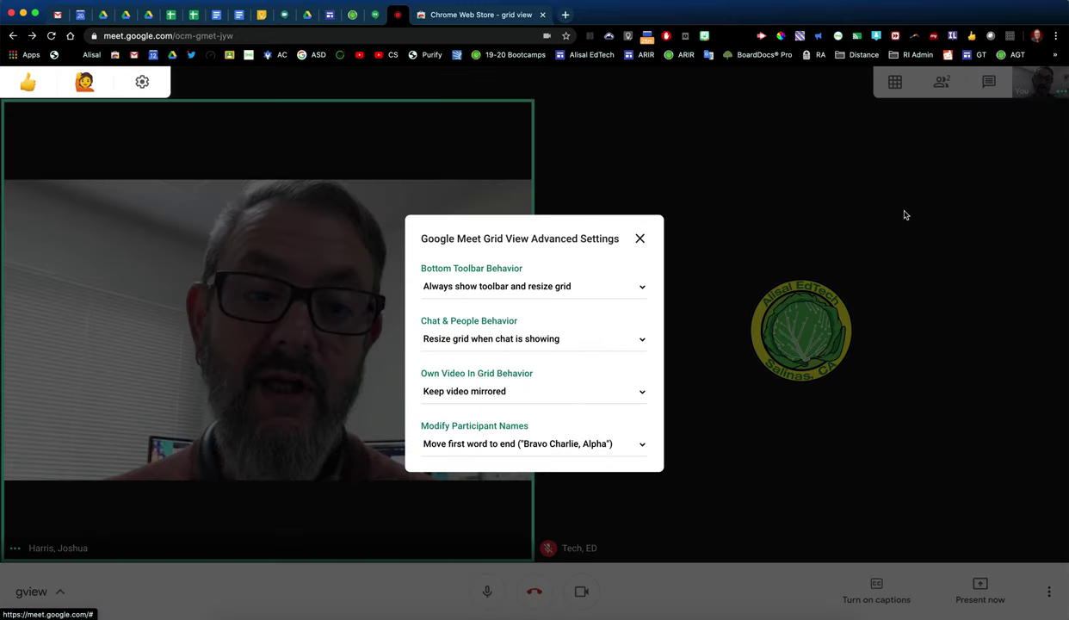
left_click(526, 444)
left_click(522, 431)
Review the Own Video In Grid and Bottom Toolbar Behavior options, keep the current choices, and close the advanced settings.
left_click(510, 391)
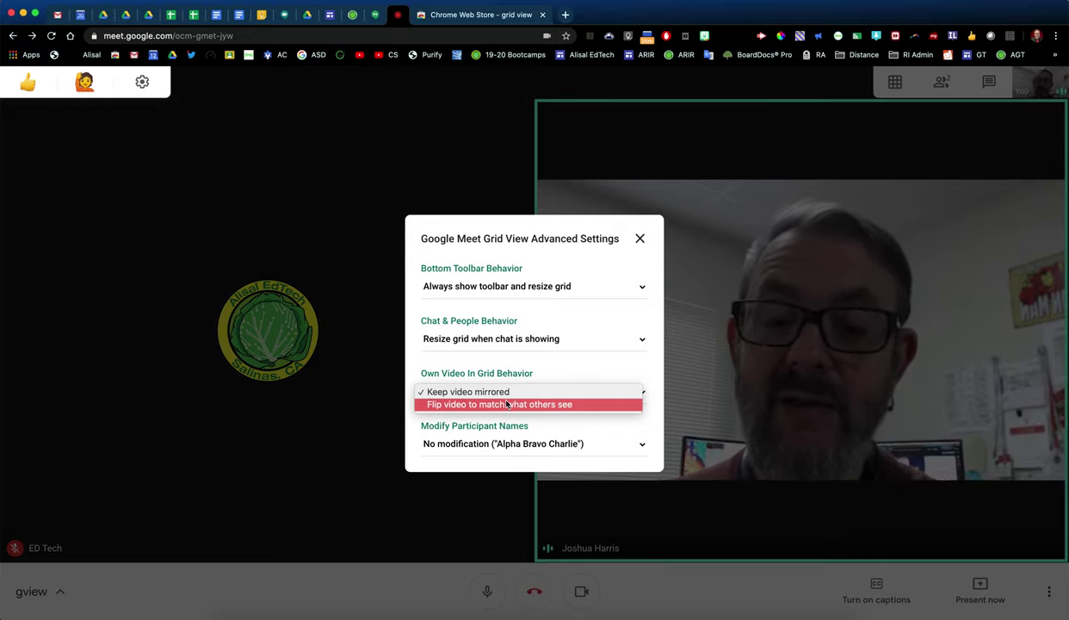
left_click(508, 393)
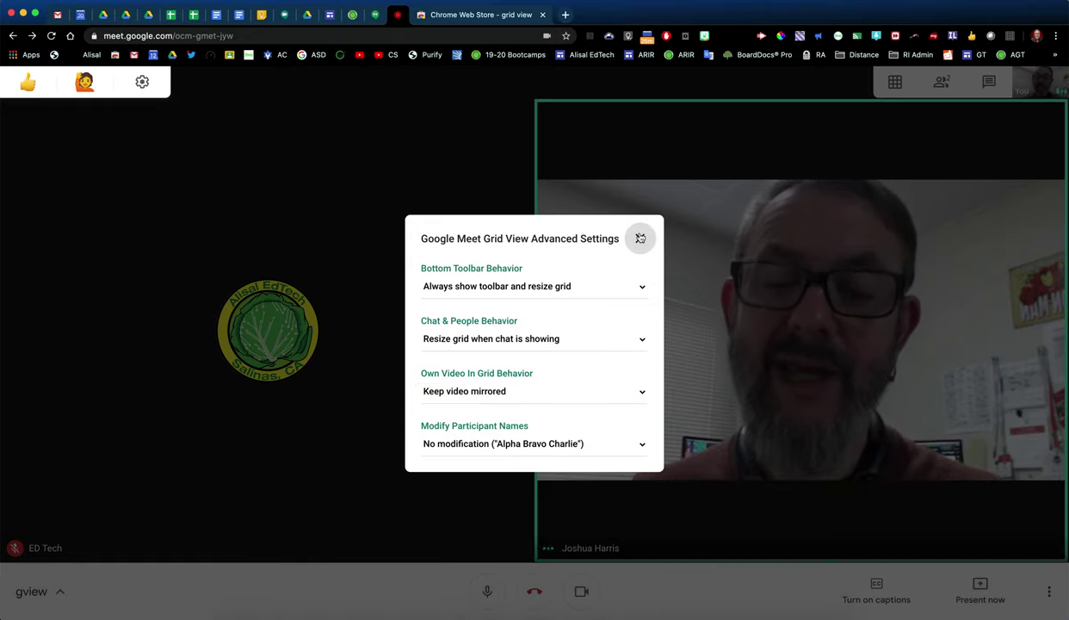
left_click(562, 291)
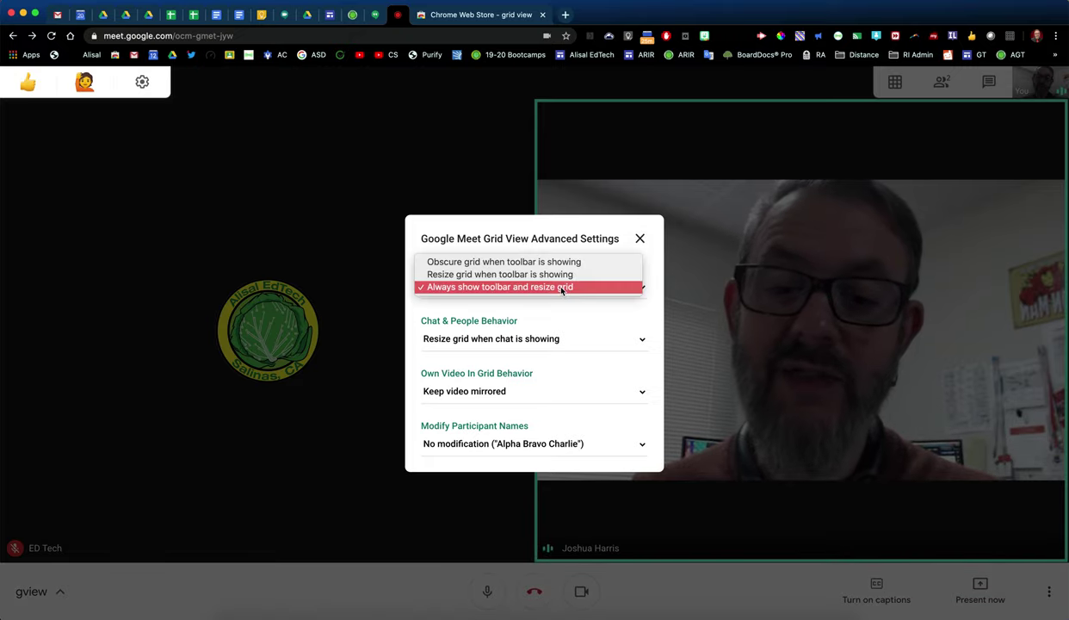
left_click(639, 239)
left_click(638, 239)
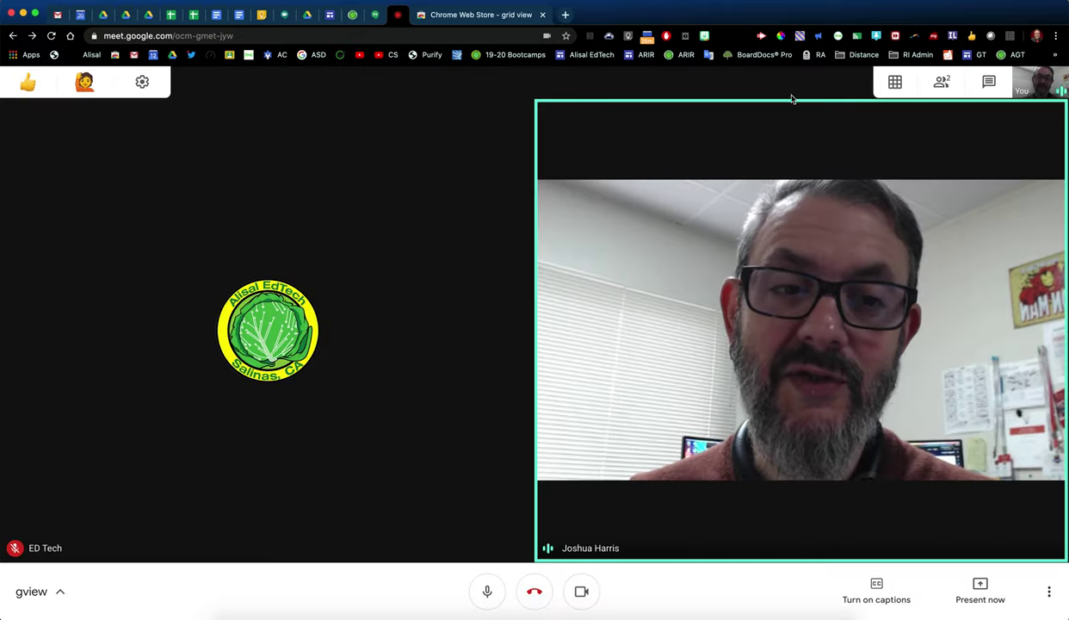